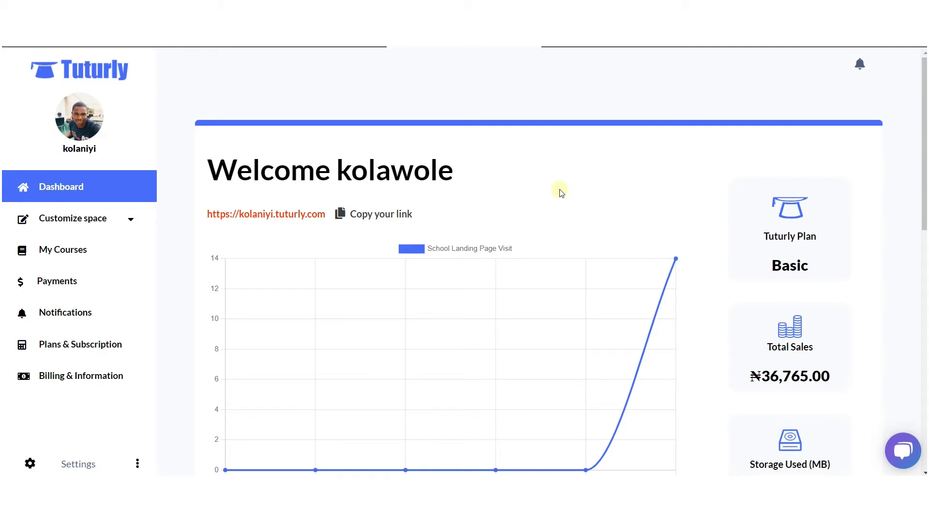
- Scroll down and back up through the current dashboard page to look over its contents
scroll(561, 193, down, 2)
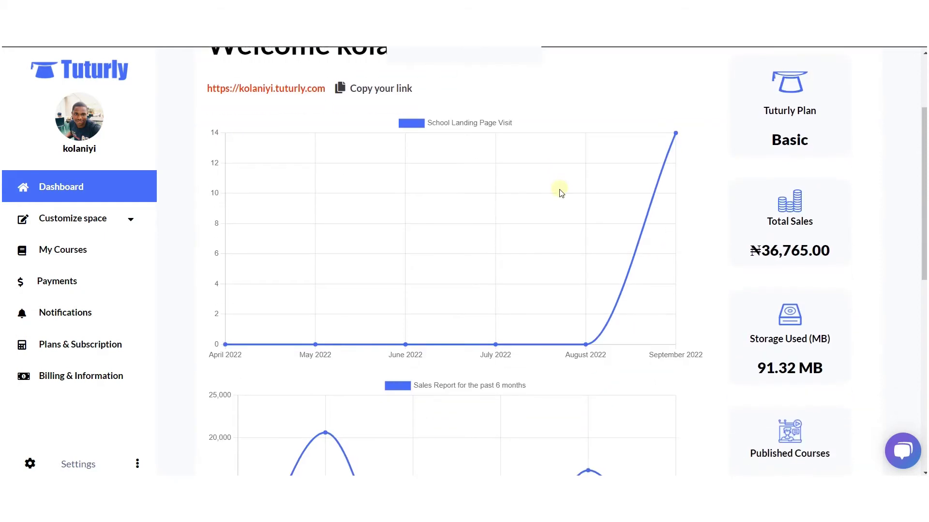
scroll(561, 193, down, 1)
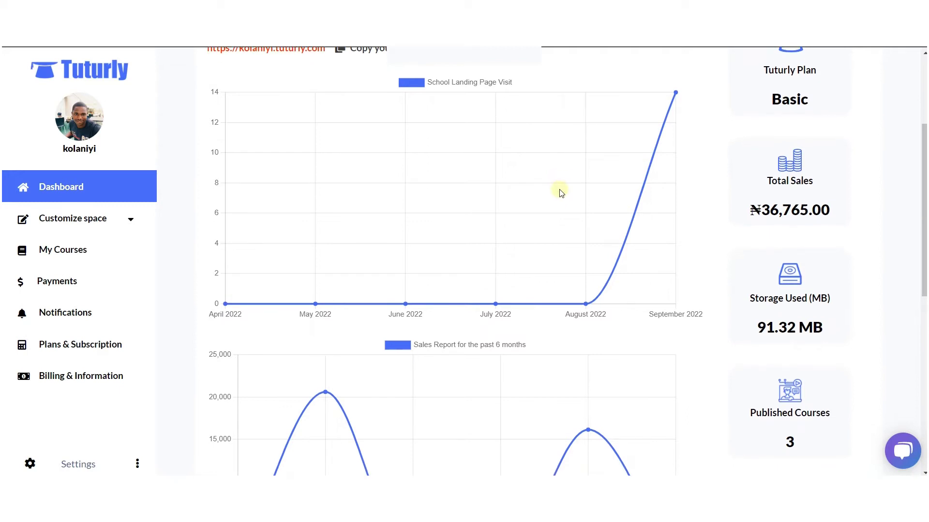
scroll(561, 193, down, 1)
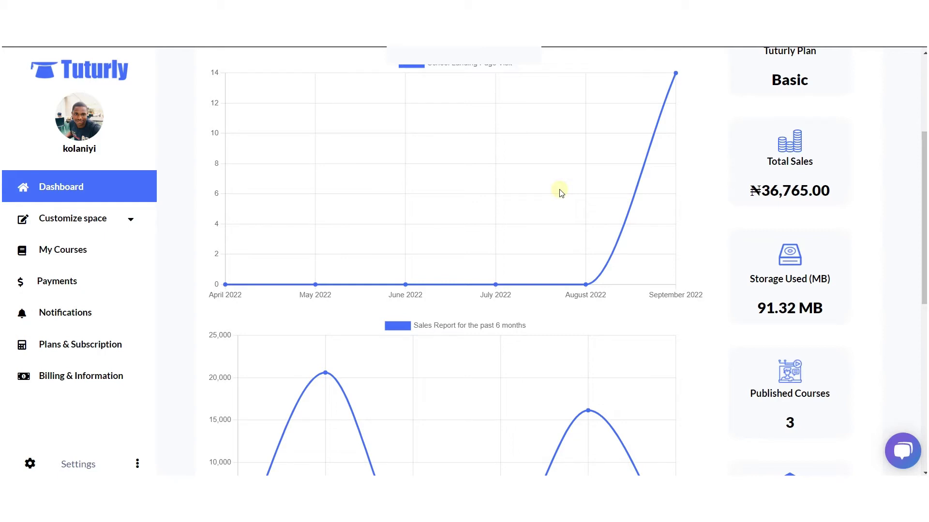
scroll(561, 193, up, 5)
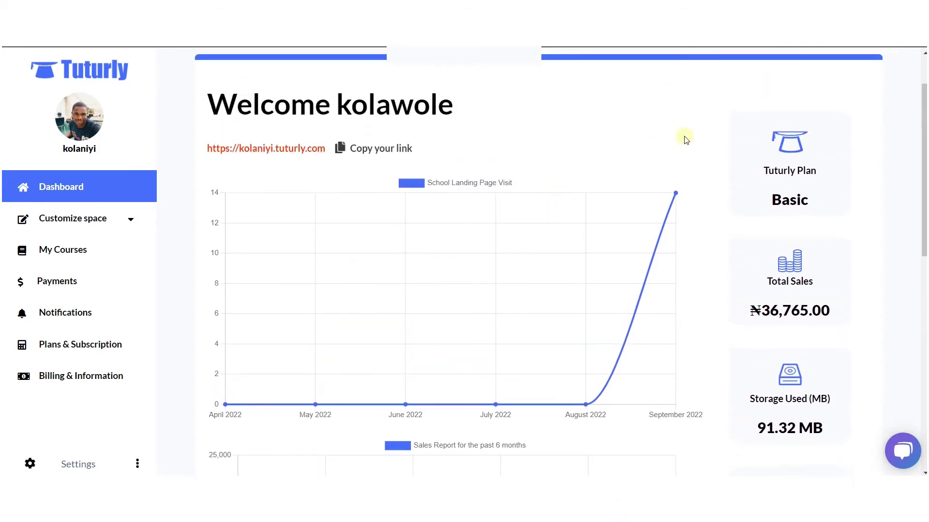
scroll(702, 148, down, 1)
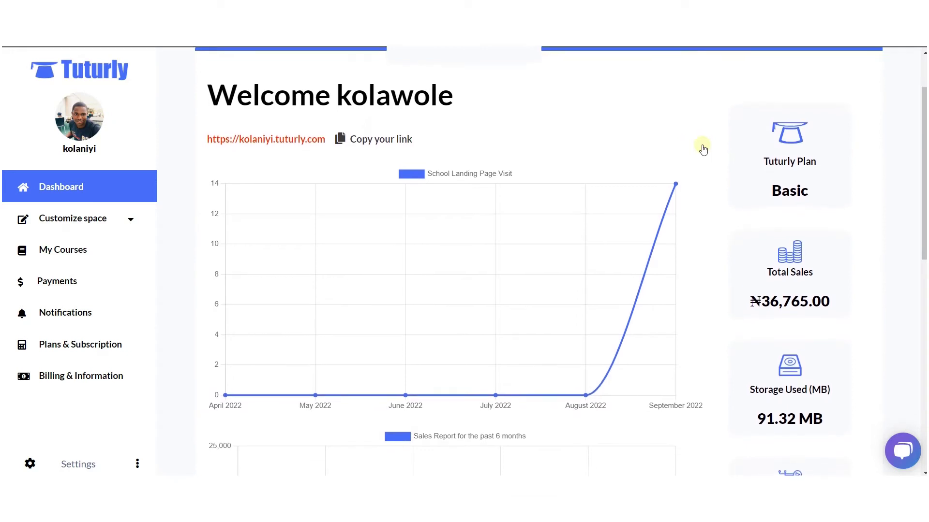
scroll(702, 148, down, 1)
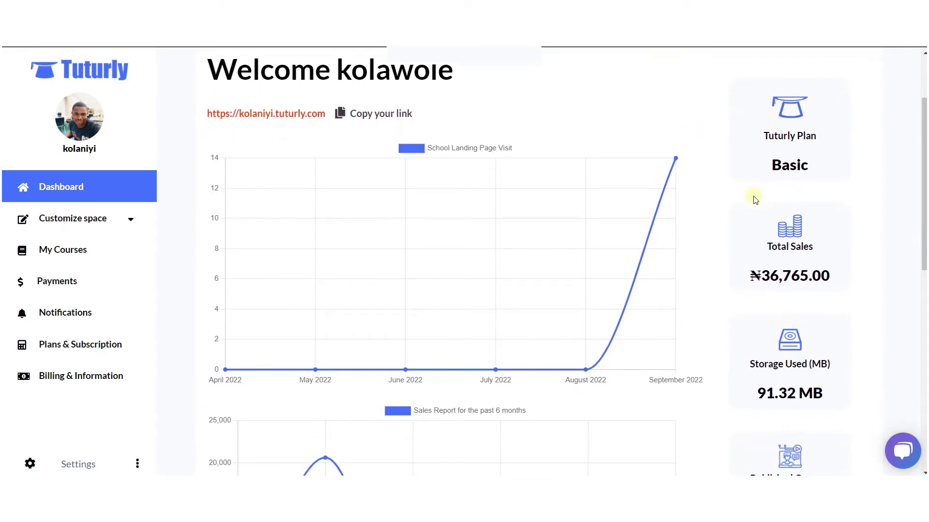
scroll(793, 267, down, 3)
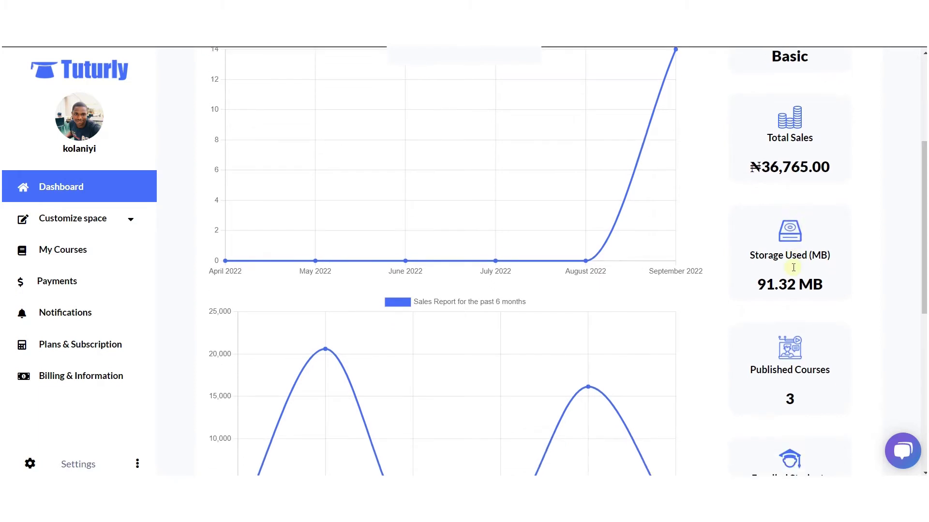
scroll(791, 293, down, 1)
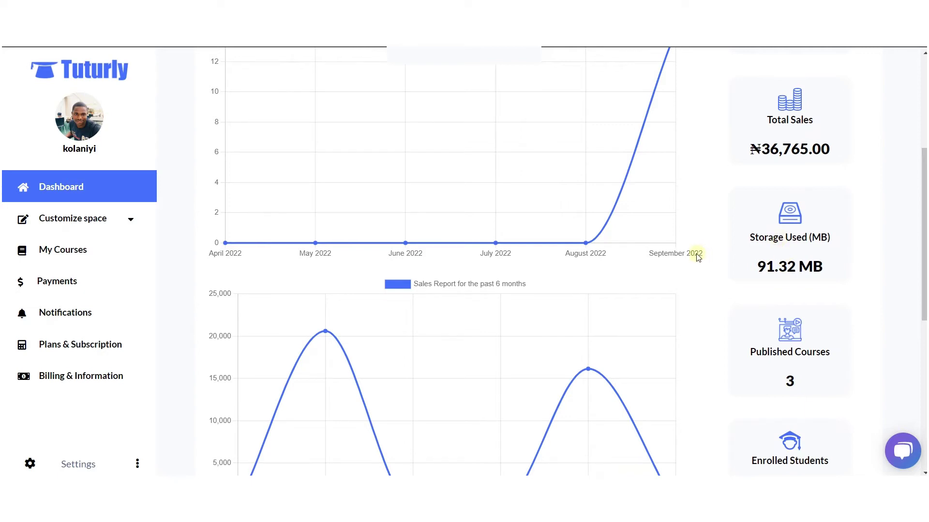
scroll(699, 257, down, 1)
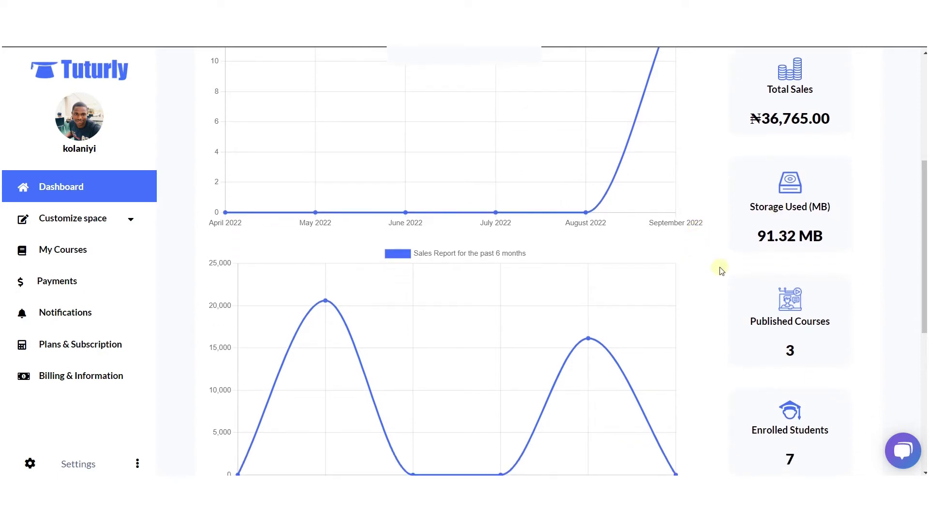
scroll(720, 269, down, 1)
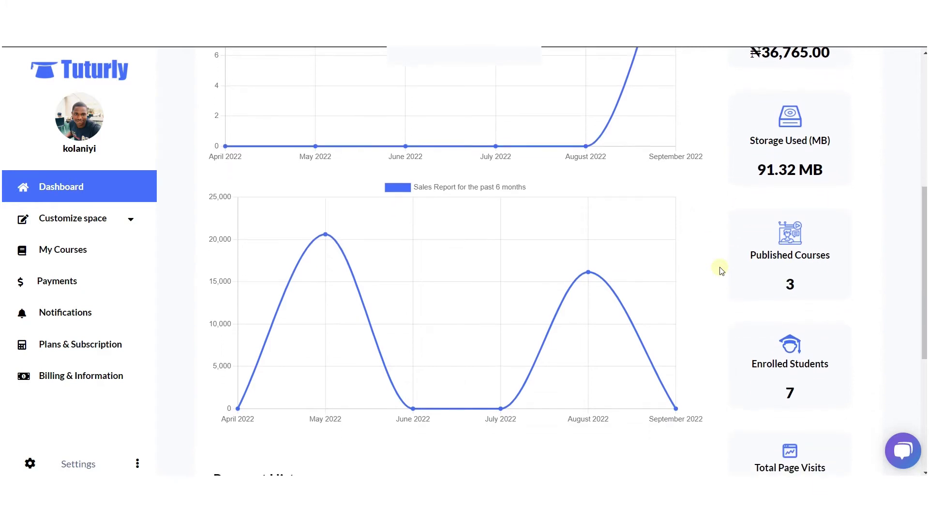
scroll(764, 253, down, 2)
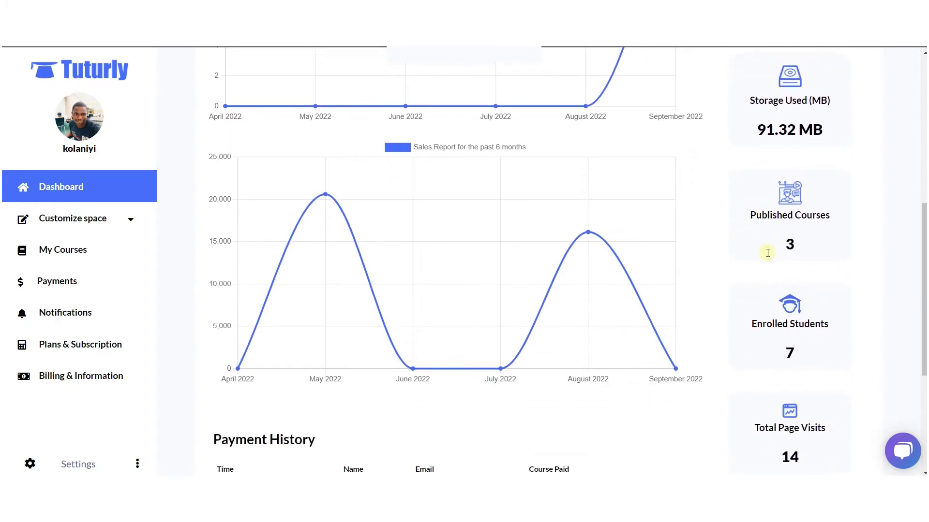
scroll(759, 309, down, 1)
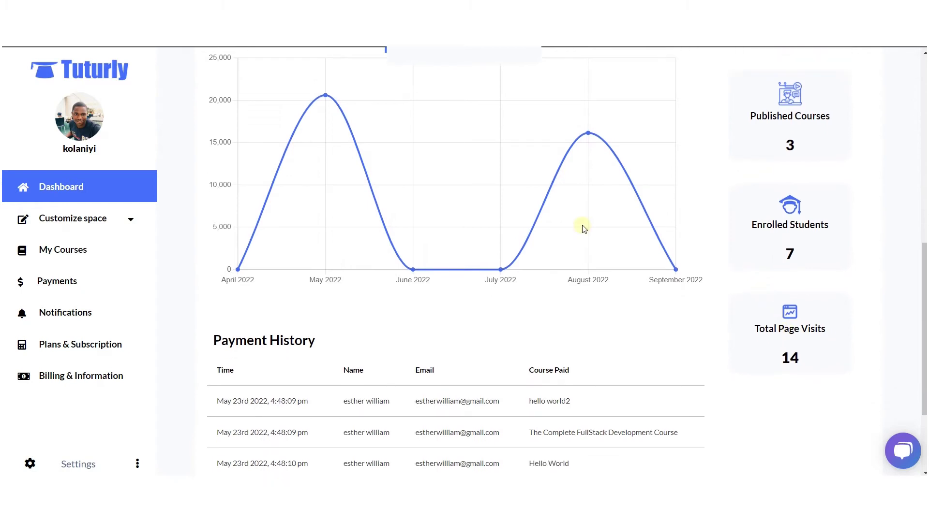
scroll(583, 228, up, 5)
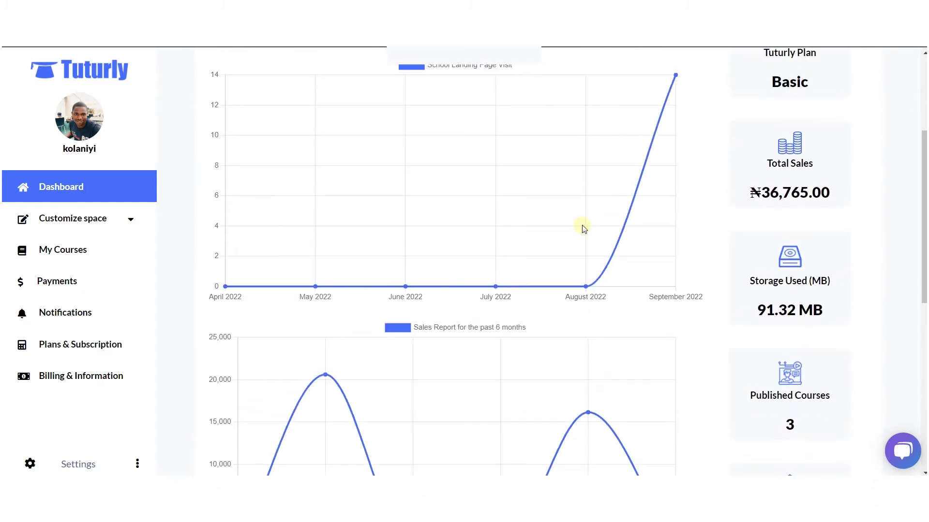
scroll(584, 228, up, 3)
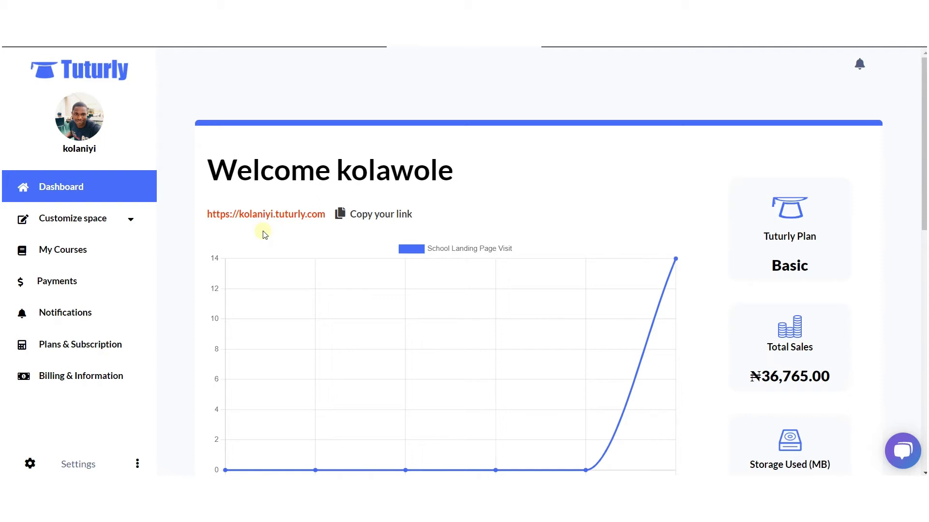
- Browse the landing page theme gallery under Customize space, with Prime Money marked active
click(136, 221)
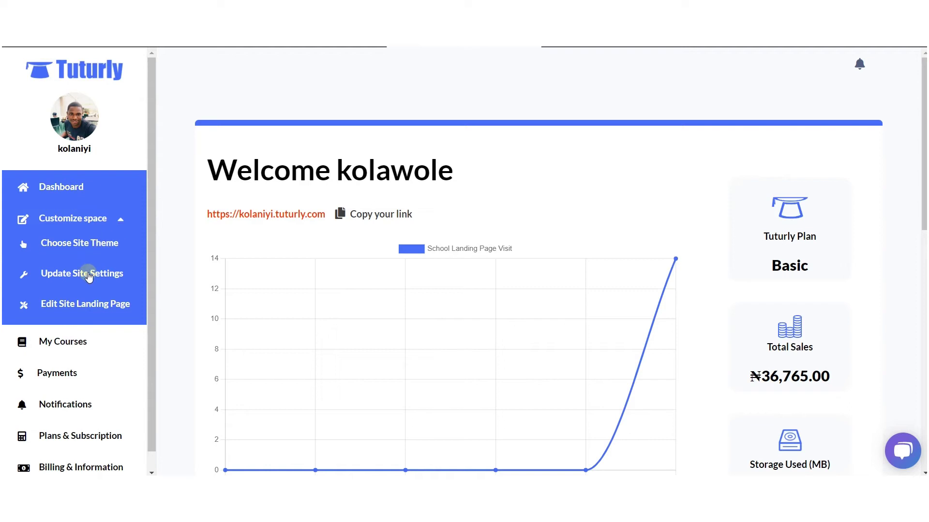
click(78, 248)
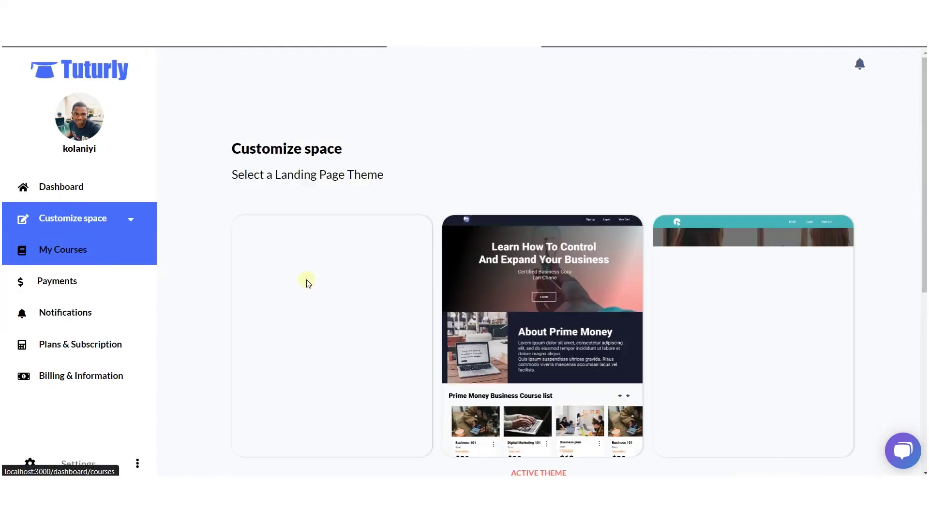
mouse_move(307, 285)
scroll(308, 286, down, 2)
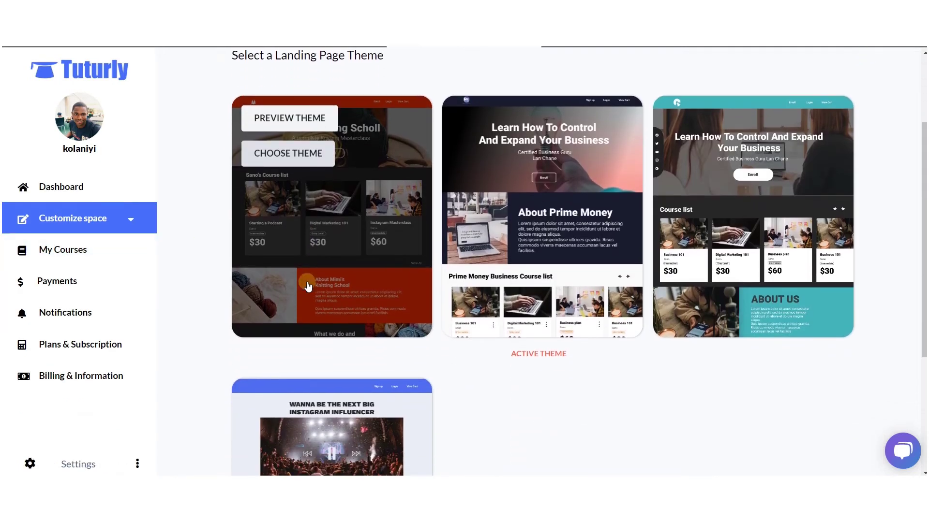
scroll(308, 285, up, 2)
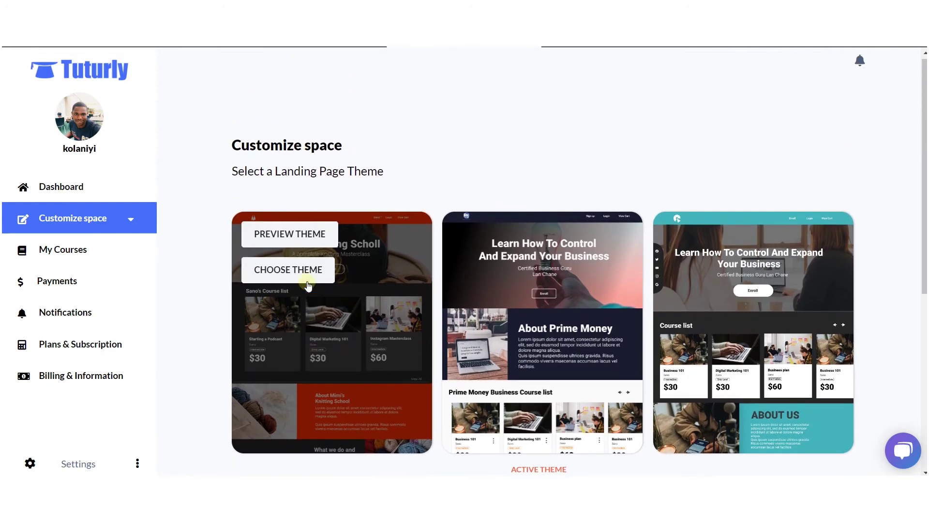
mouse_move(443, 222)
scroll(538, 219, down, 3)
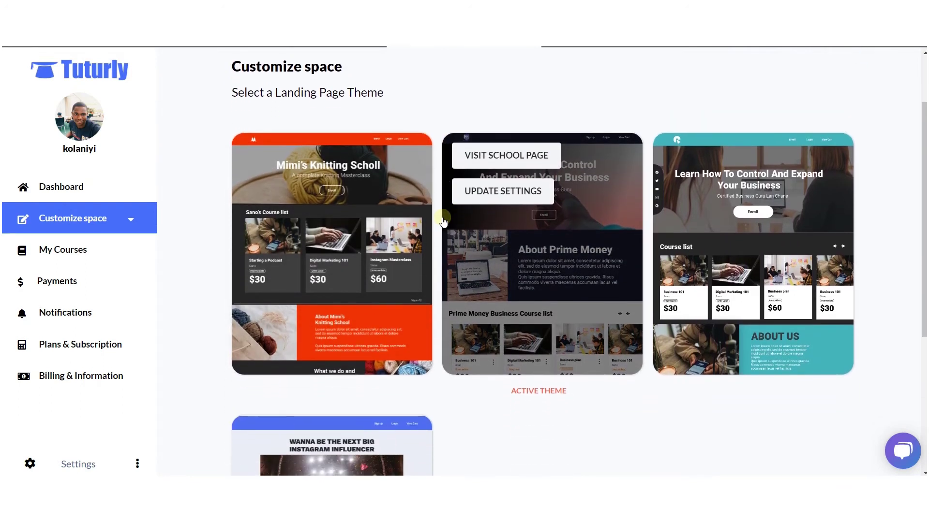
scroll(537, 215, down, 2)
scroll(535, 215, up, 5)
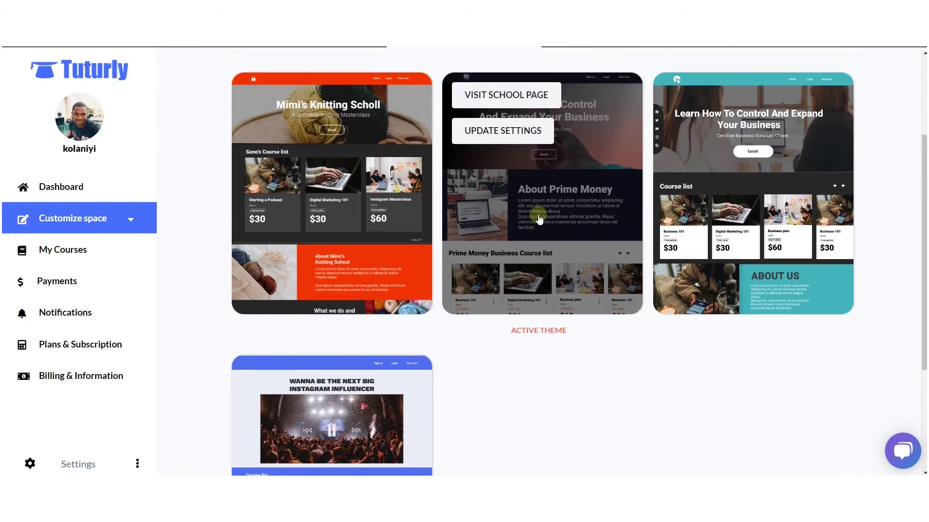
click(129, 218)
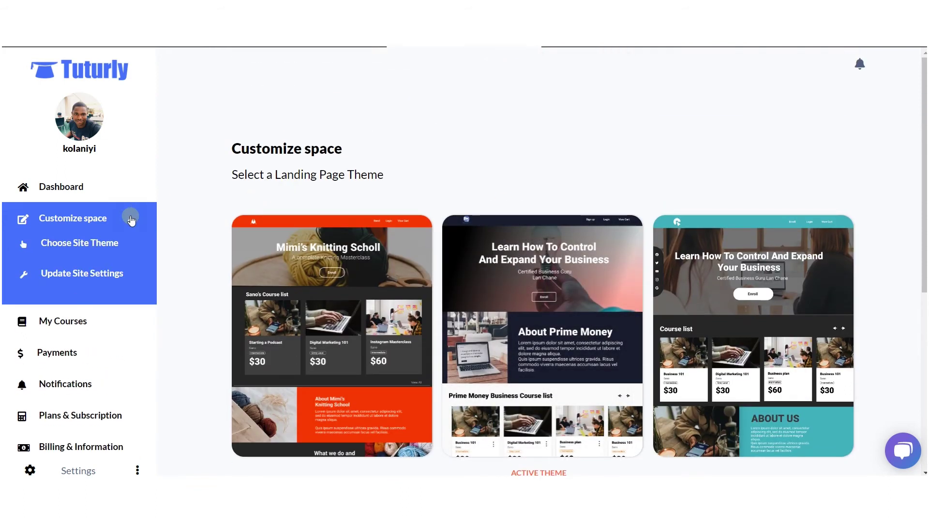
- Open Update Site Settings and scroll through the school's site settings form
click(92, 270)
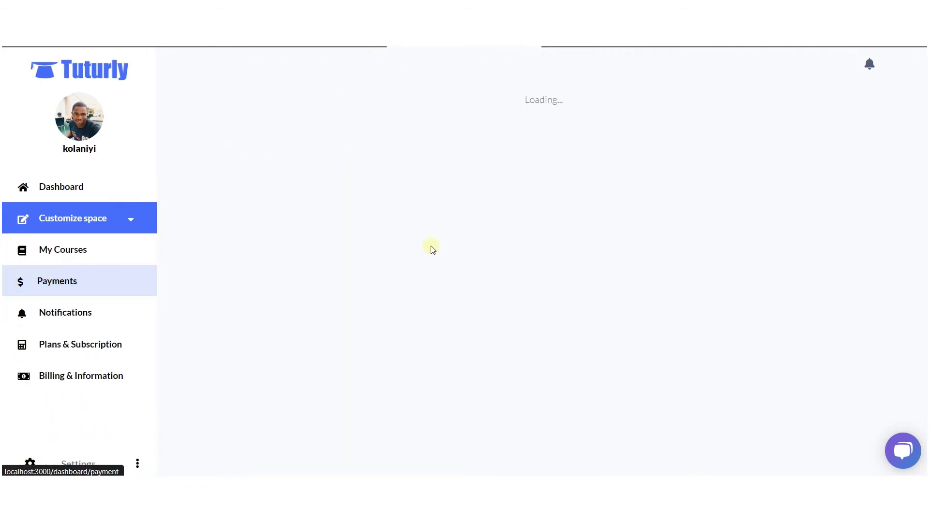
scroll(432, 248, down, 3)
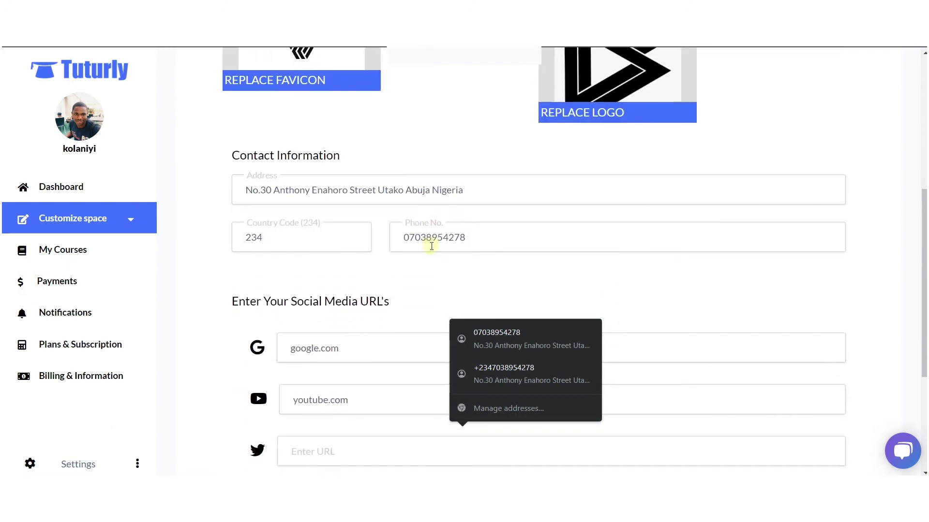
scroll(431, 247, up, 5)
scroll(349, 222, down, 3)
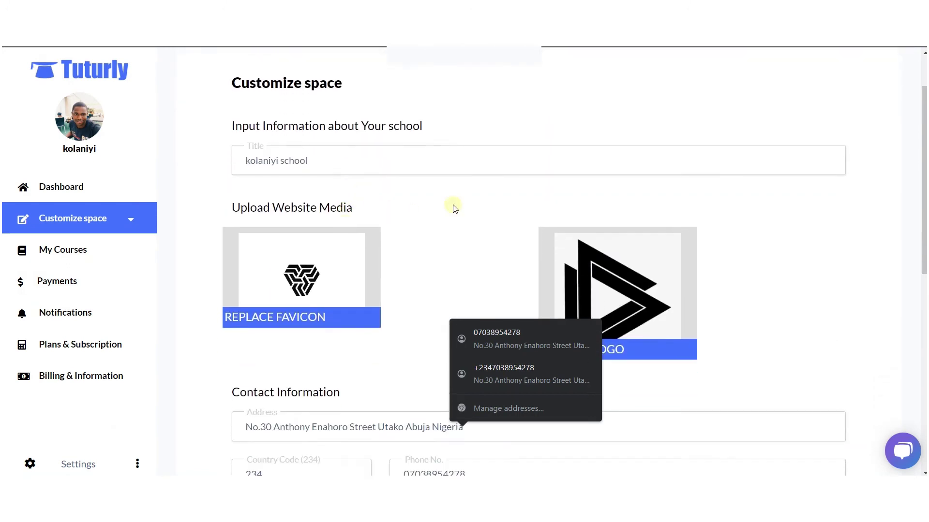
scroll(457, 207, down, 5)
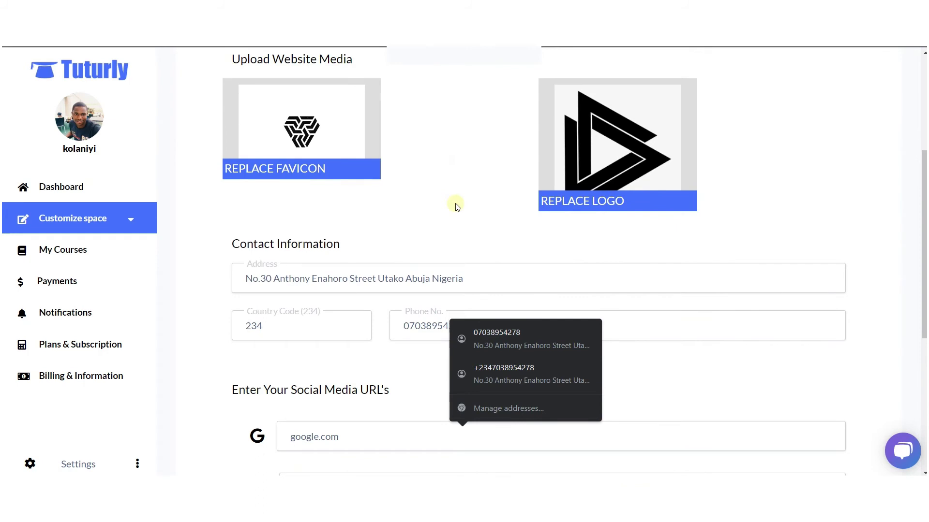
scroll(457, 206, down, 5)
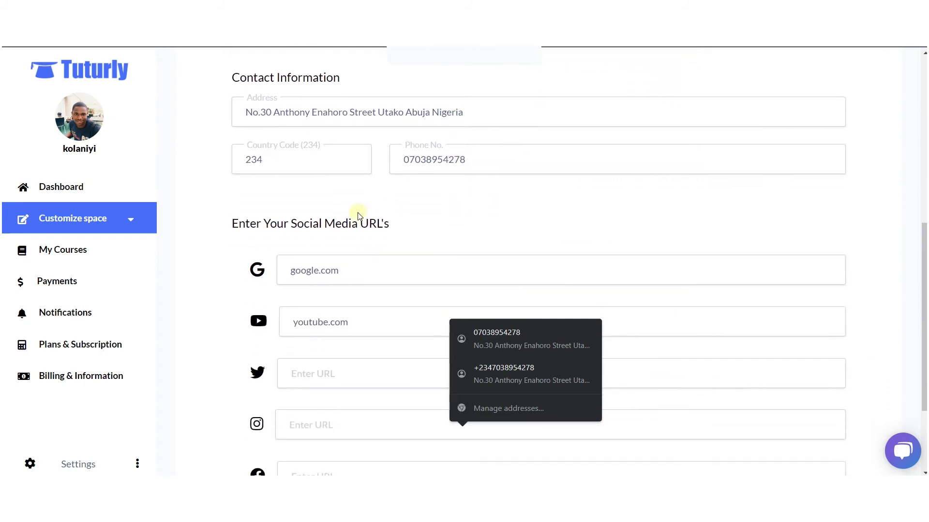
scroll(360, 217, down, 1)
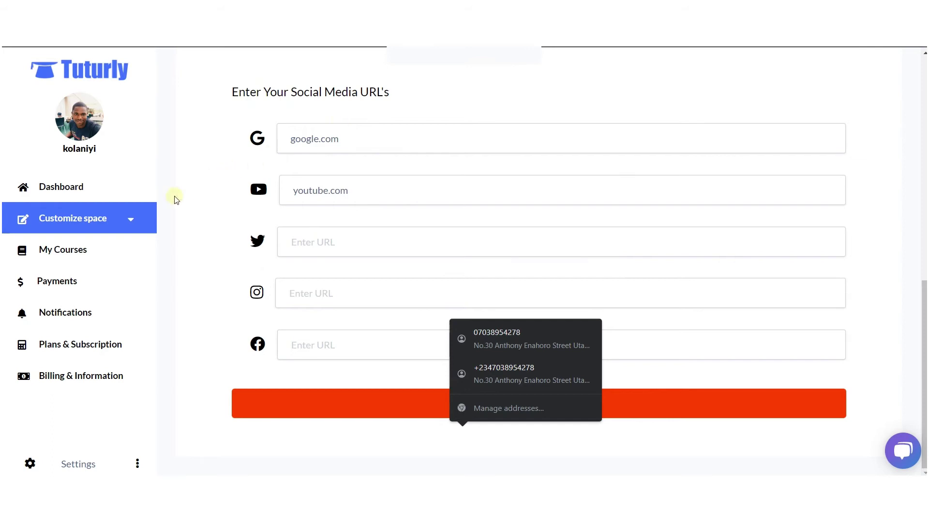
- Go to My Courses, listing the FullStack, Hello World and Hello World2 courses
click(129, 212)
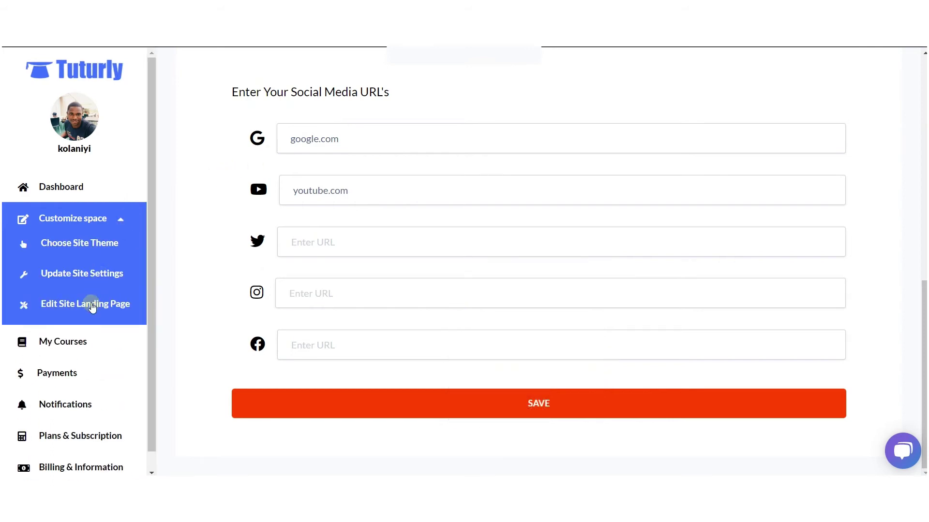
click(113, 226)
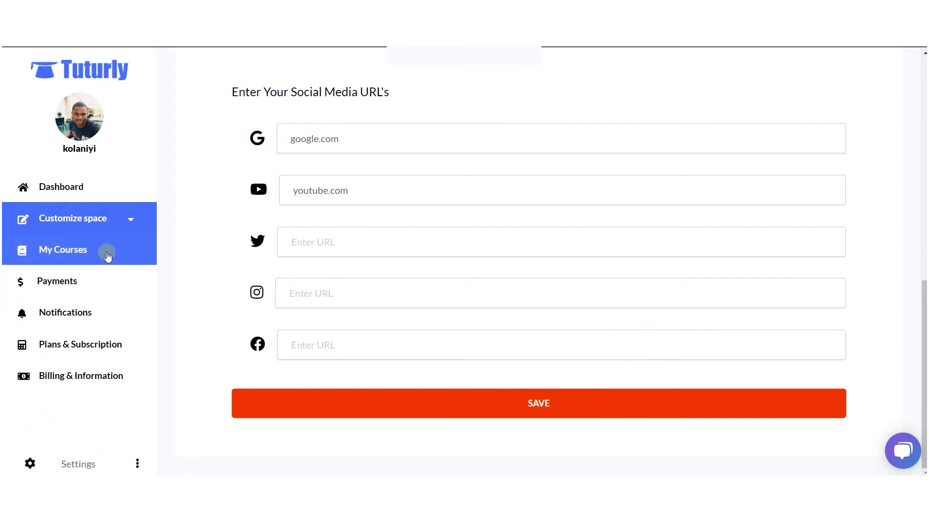
click(107, 255)
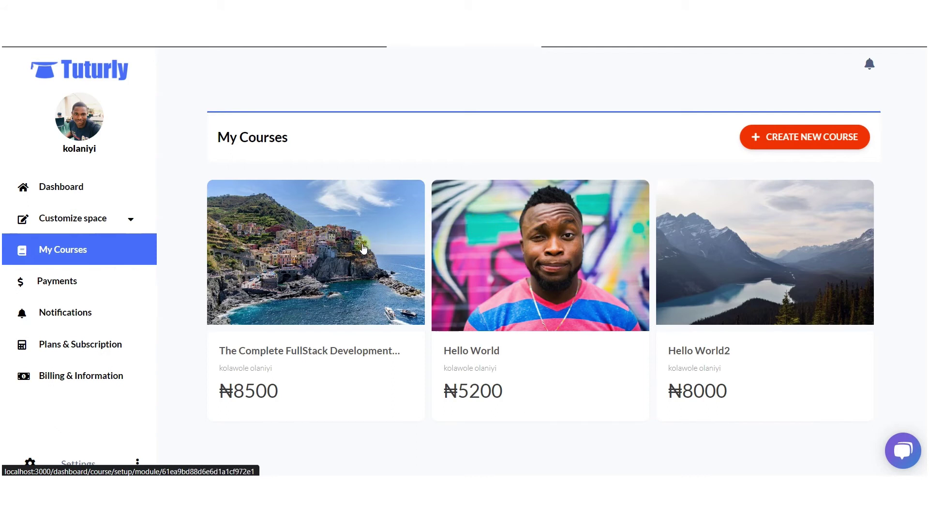
click(824, 137)
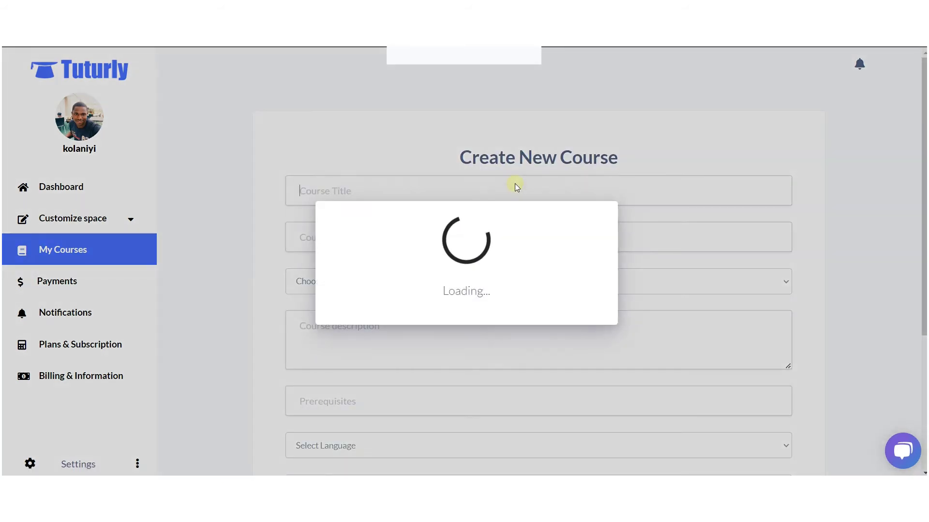
scroll(633, 197, down, 5)
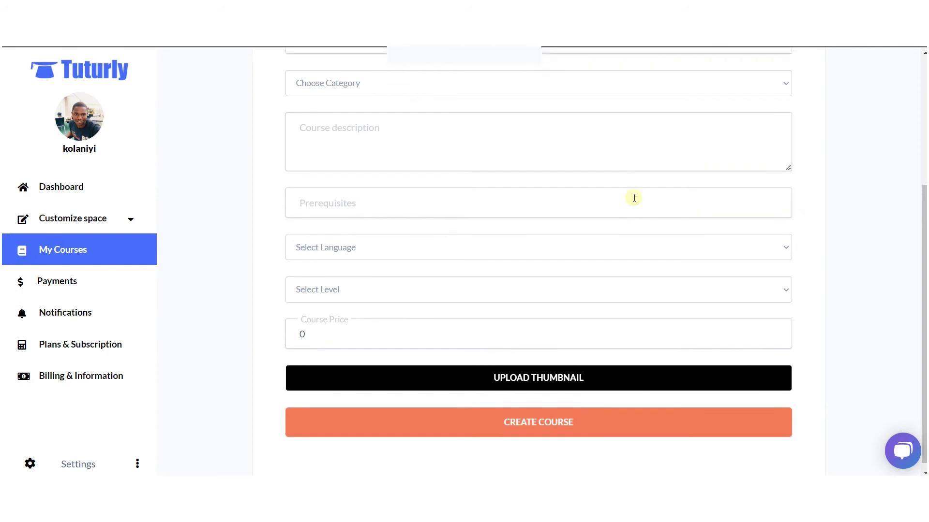
scroll(634, 198, up, 5)
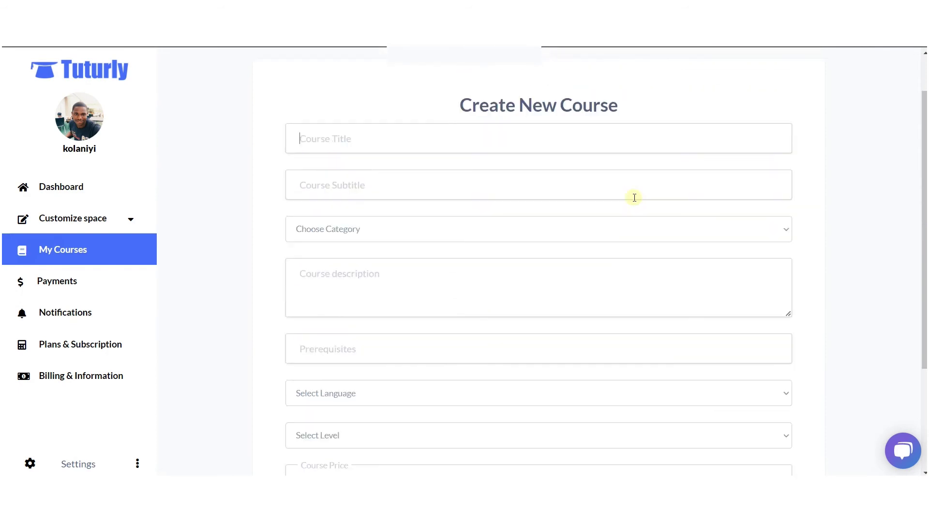
click(124, 257)
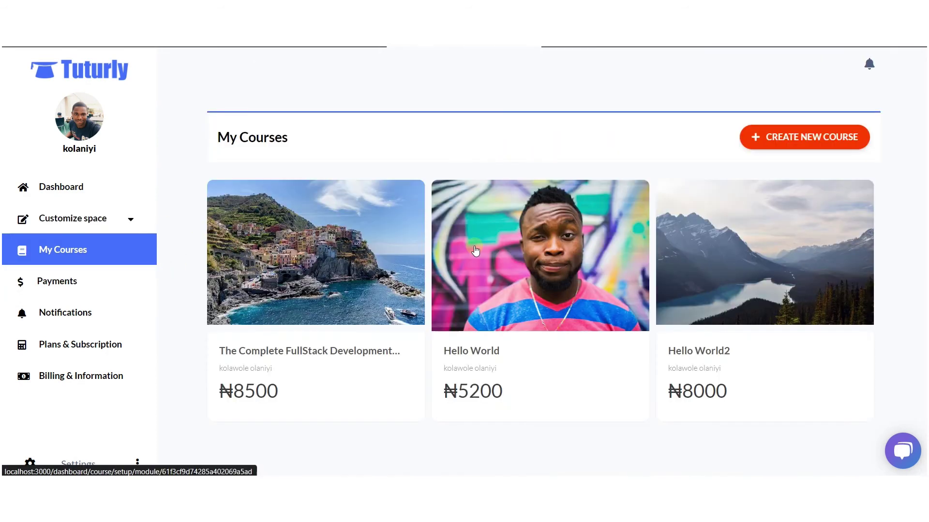
click(310, 246)
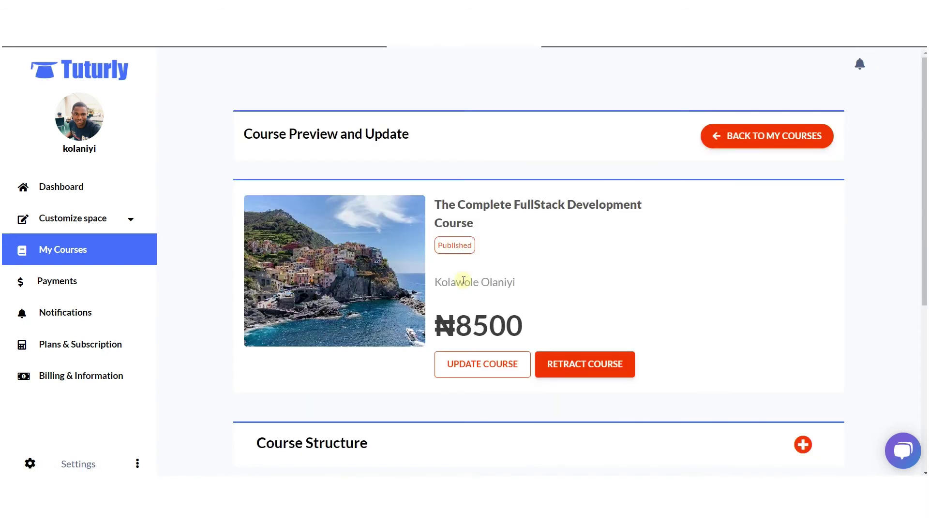
- Scroll through the FullStack course's HTML and CSS lessons, then show the ₦32,065.00 Payments wallet
scroll(463, 282, down, 3)
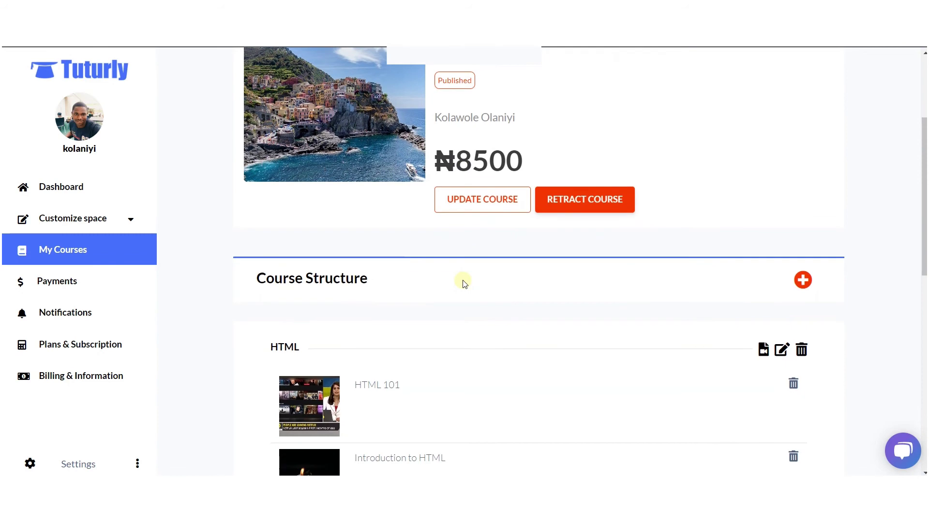
scroll(464, 282, down, 7)
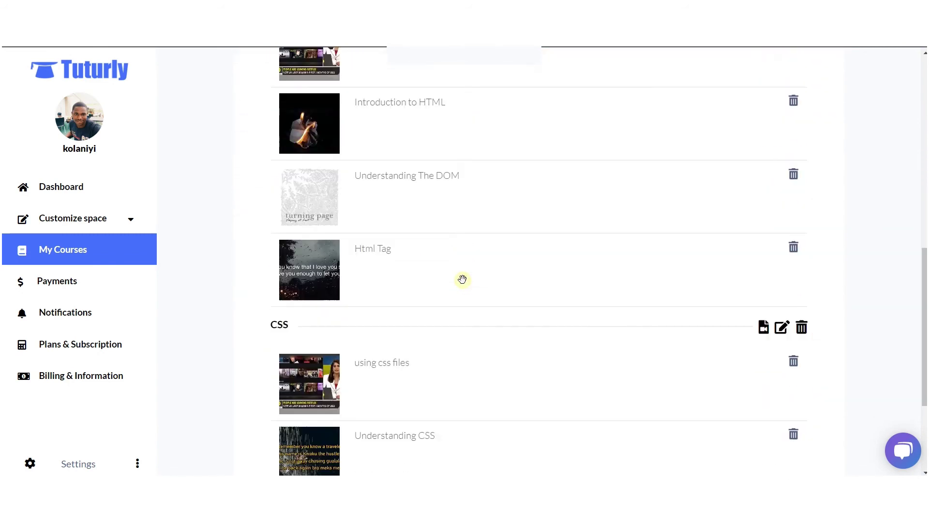
scroll(462, 279, down, 5)
scroll(462, 280, up, 9)
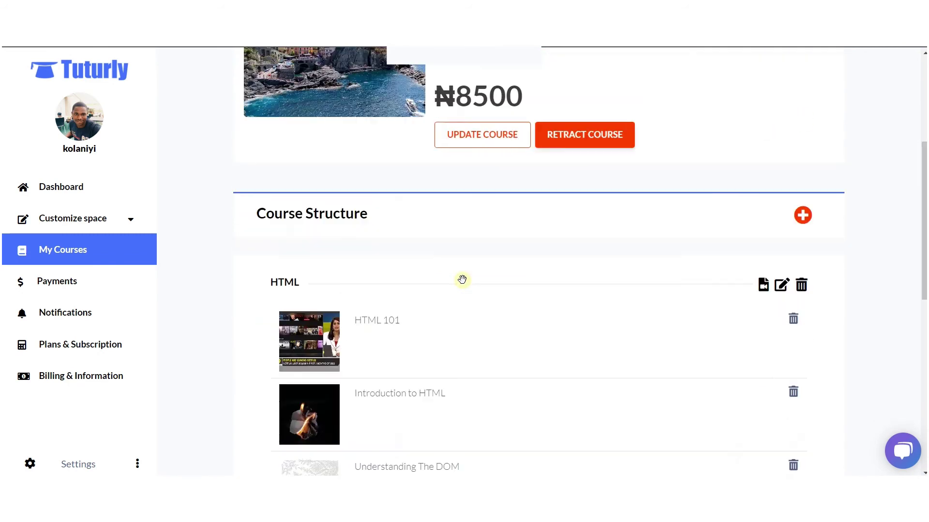
scroll(462, 280, down, 8)
scroll(462, 279, up, 11)
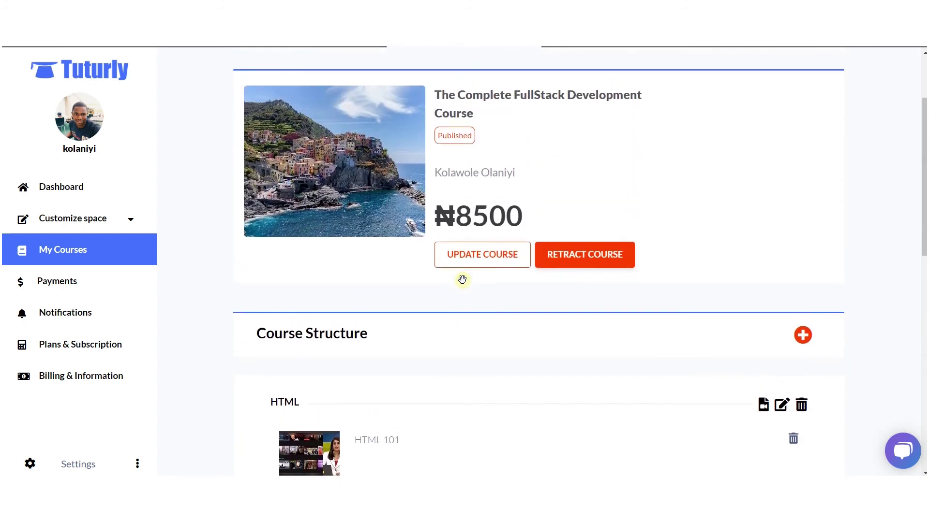
scroll(462, 279, up, 3)
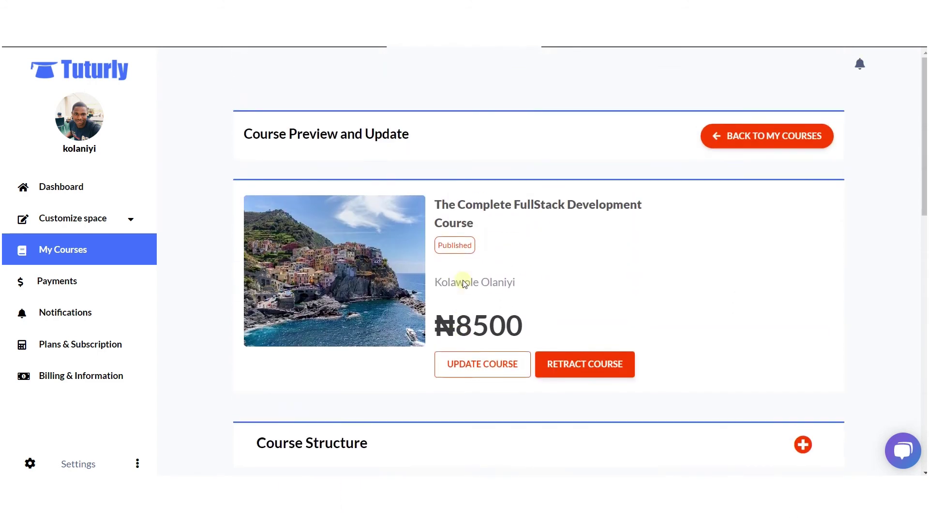
click(74, 285)
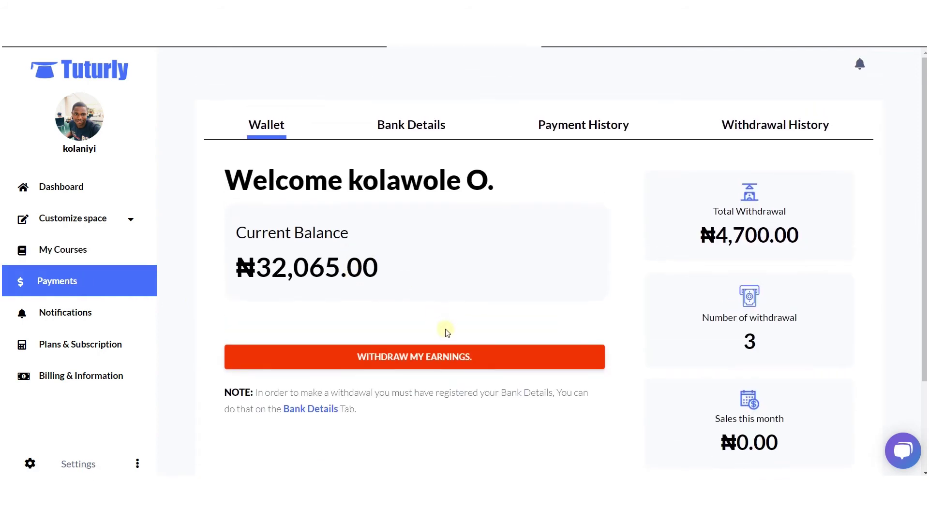
- Start a Withdraw My Earnings request and cancel it without withdrawing
click(448, 352)
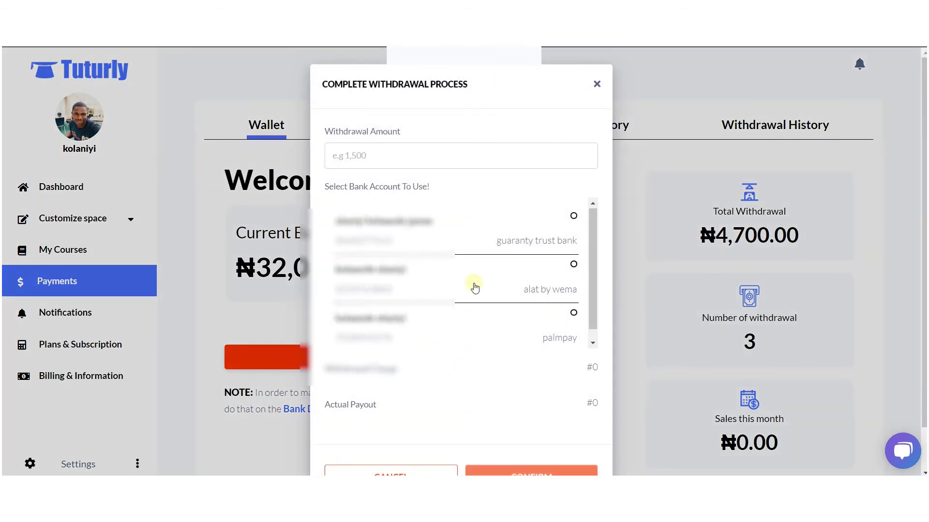
scroll(473, 285, down, 1)
scroll(474, 287, up, 1)
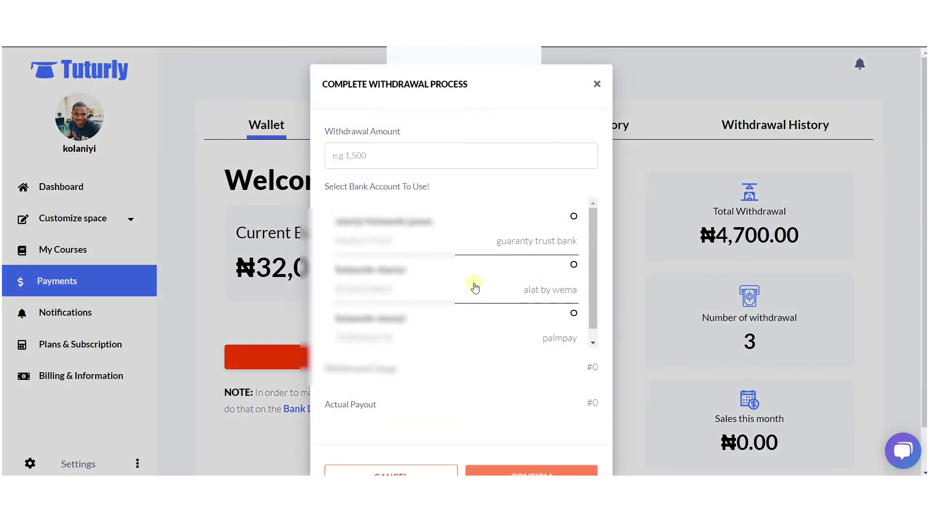
click(386, 468)
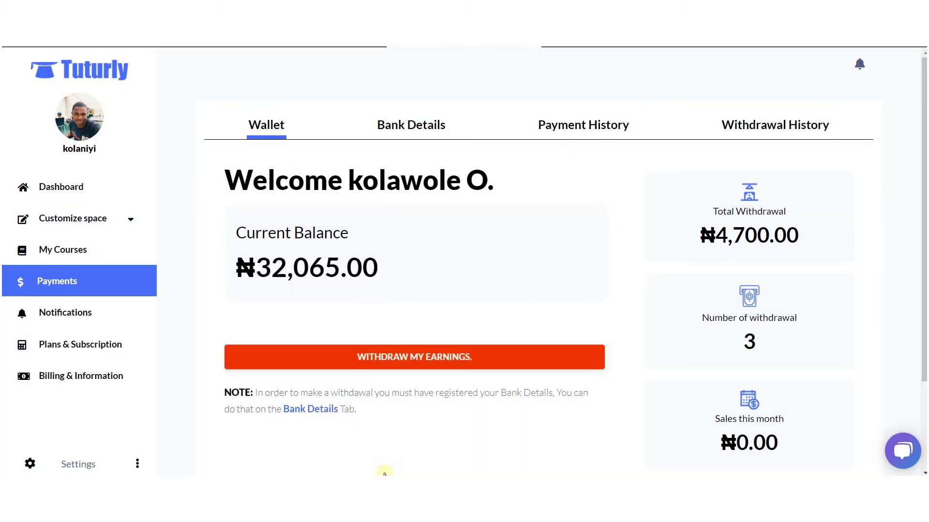
- View Bank Details, Payment History, then the three pending withdrawals of ₦2200, ₦1500 and ₦1000
click(413, 125)
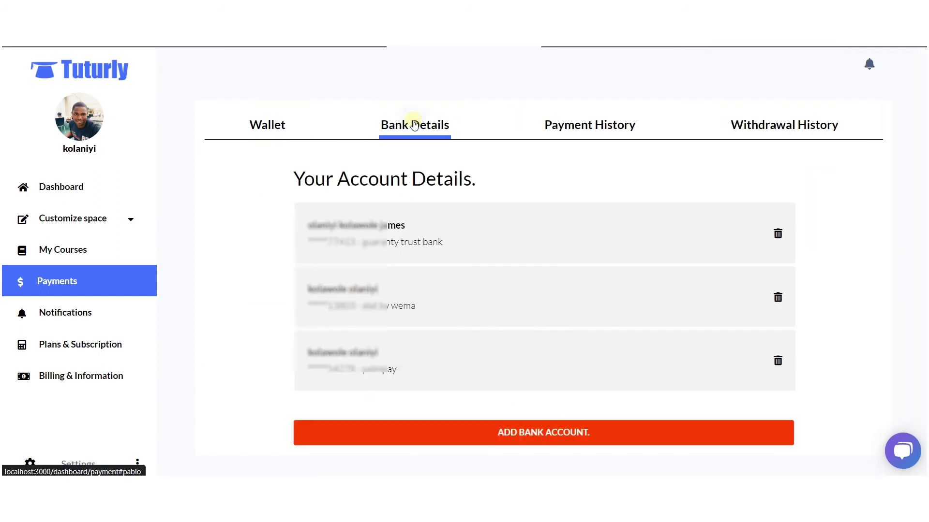
click(607, 128)
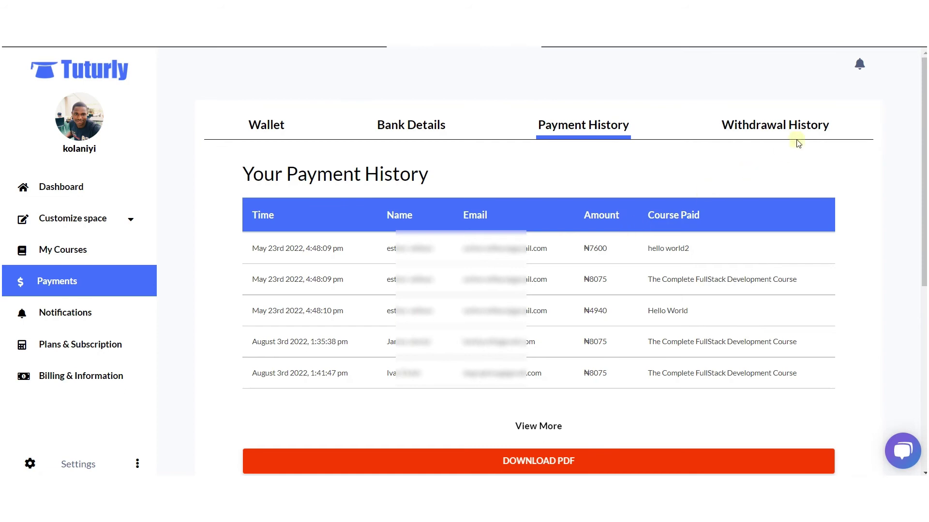
click(800, 127)
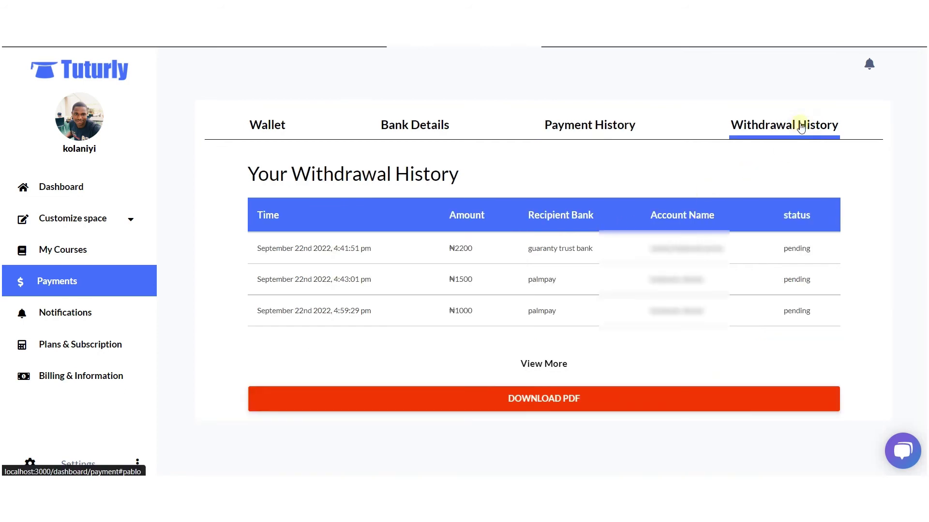
- Show the Notifications list with two replies and a comment on a course unit
click(101, 317)
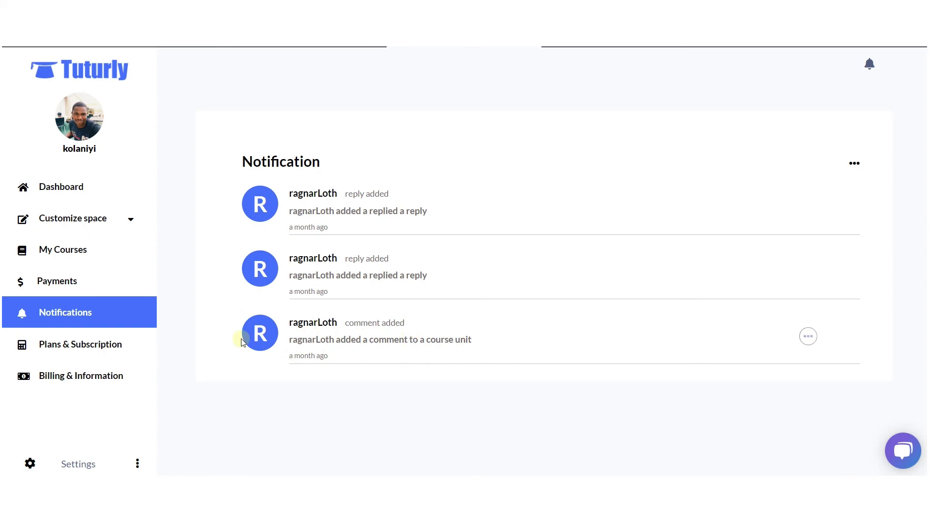
click(95, 465)
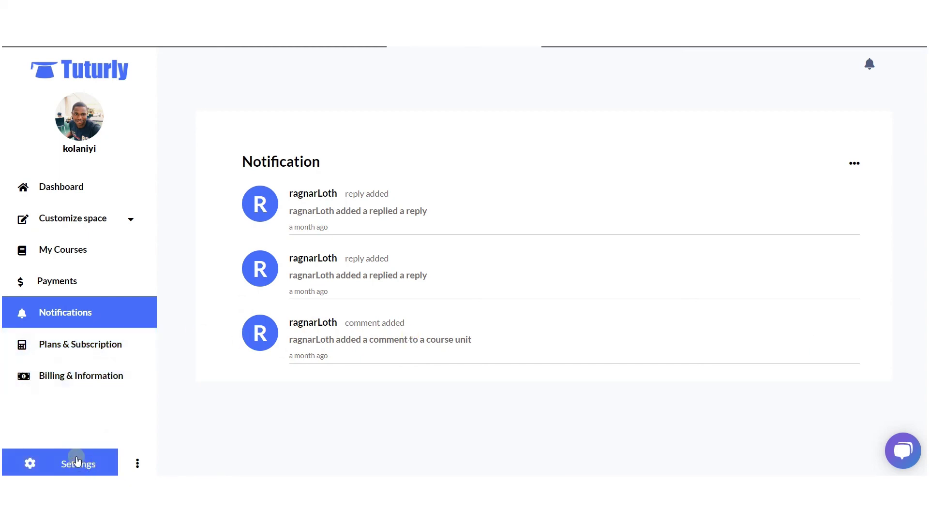
- Compare the Tuturly Basic subscription plan with the billing card details, then return to Settings
click(90, 352)
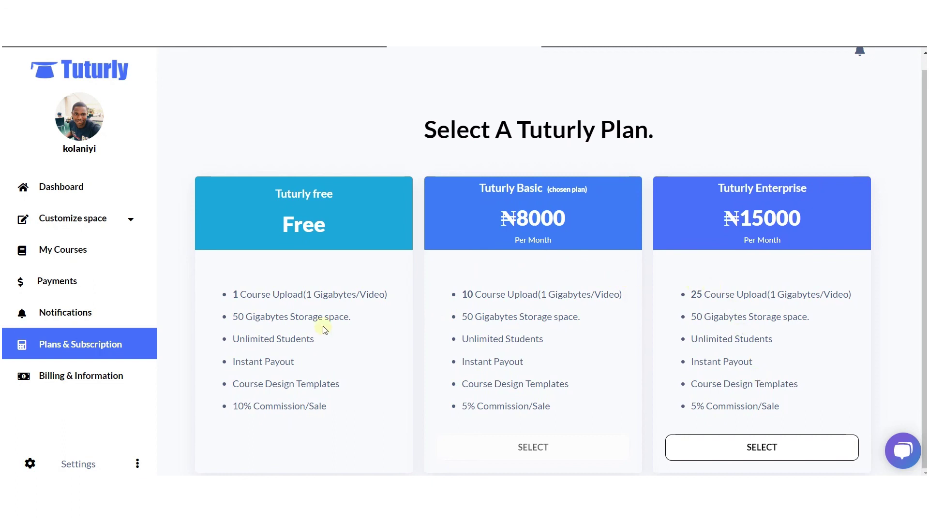
click(117, 380)
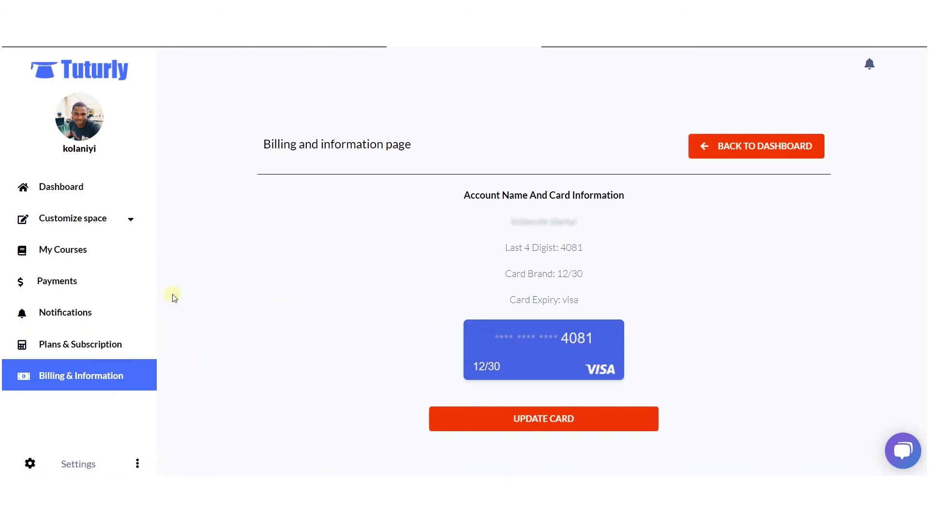
click(104, 338)
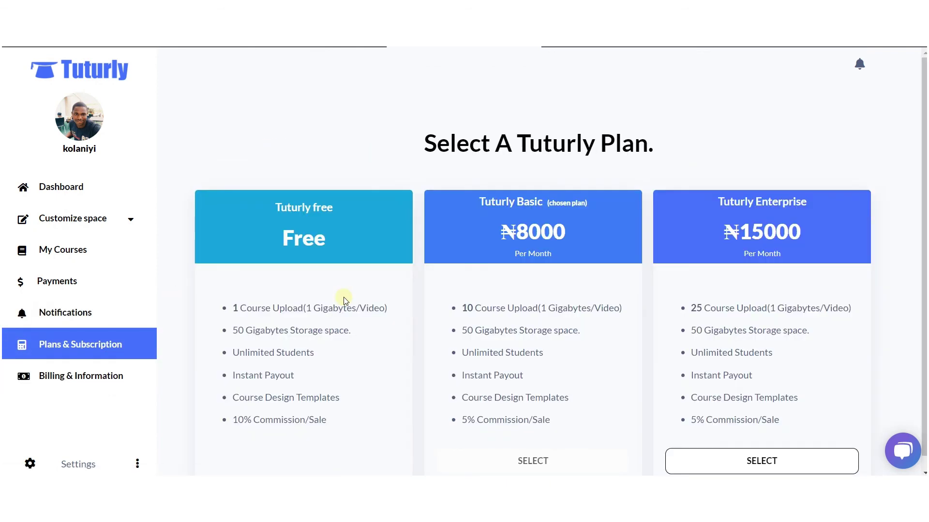
click(61, 464)
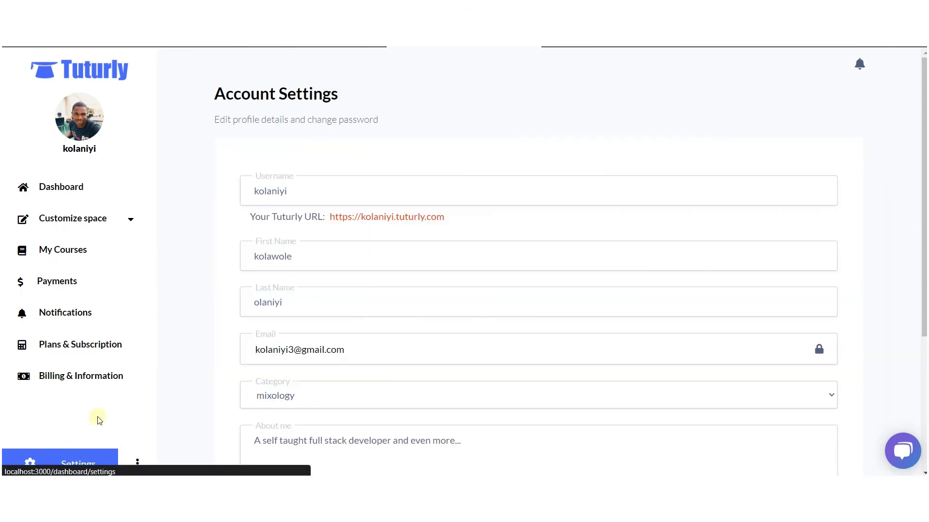
- Scroll through the Account Settings form's profile, password change and account deletion sections
scroll(356, 287, down, 4)
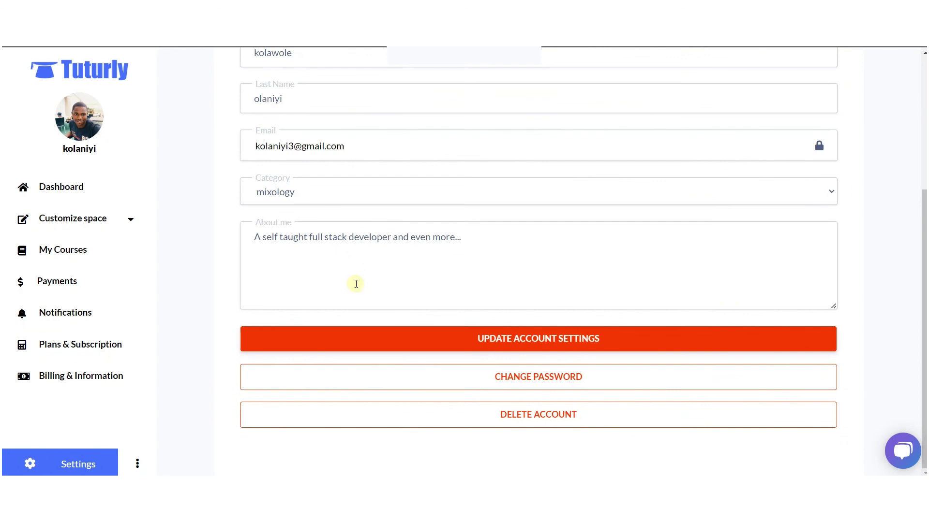
scroll(356, 284, up, 3)
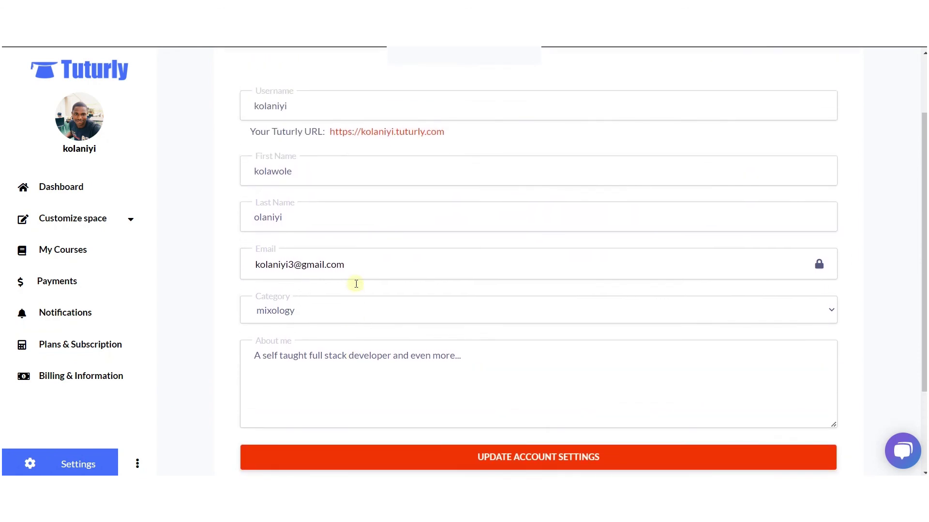
scroll(356, 288, up, 2)
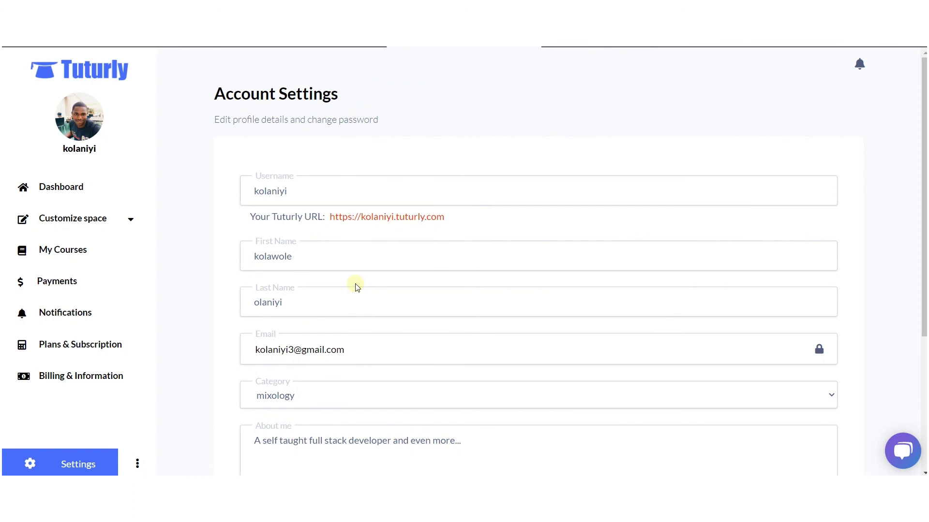
scroll(356, 287, down, 5)
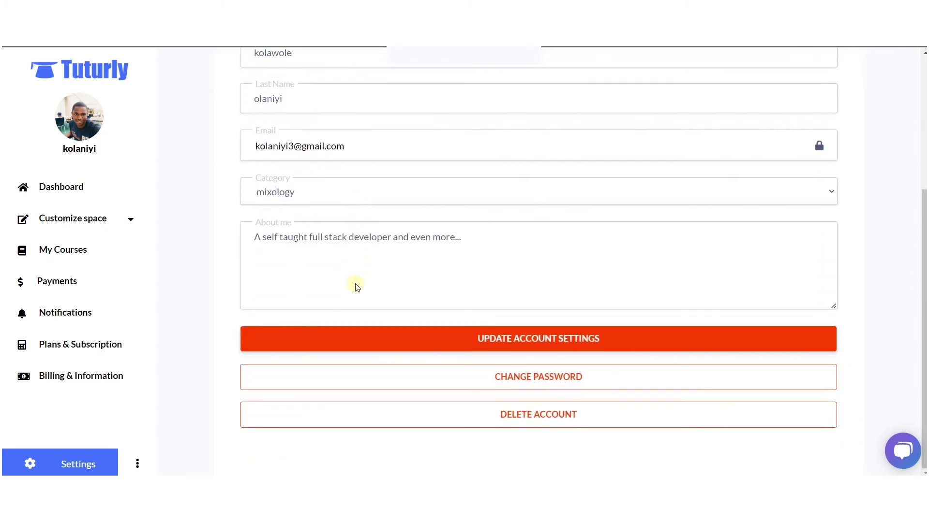
scroll(355, 287, up, 5)
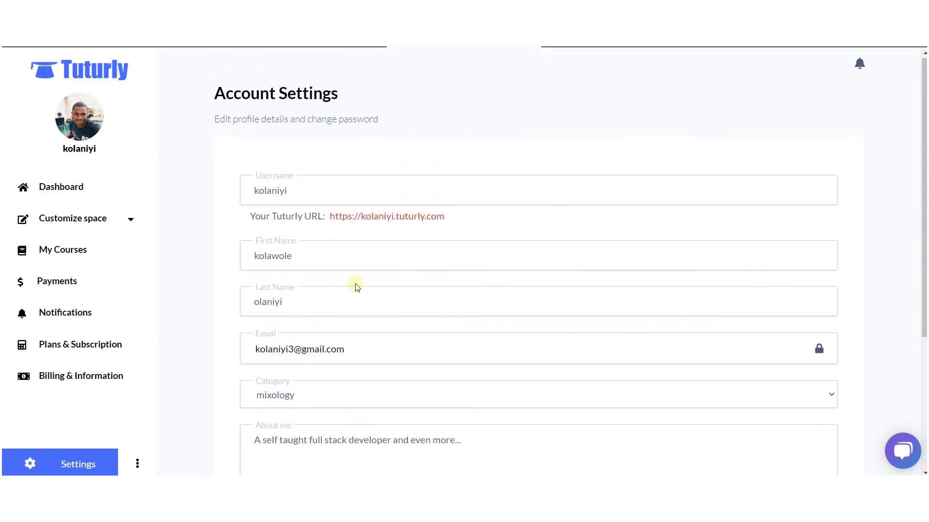
scroll(307, 233, down, 5)
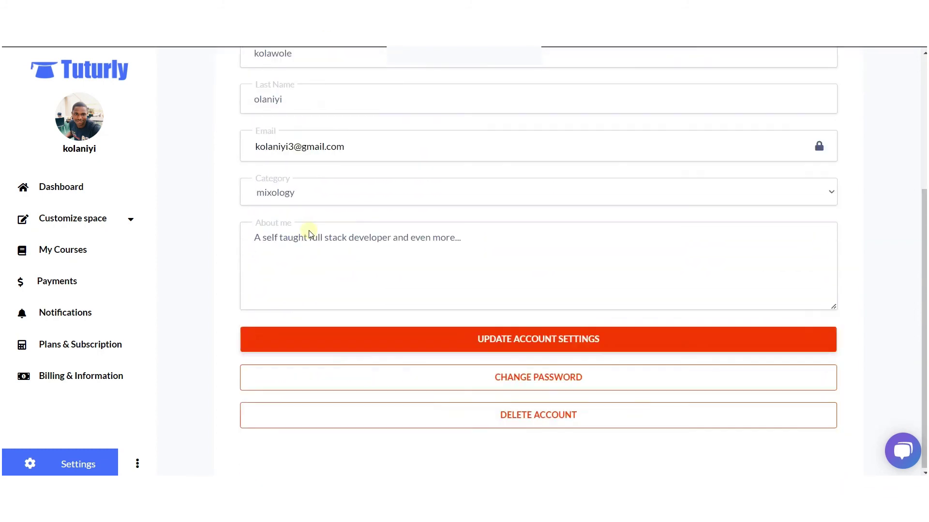